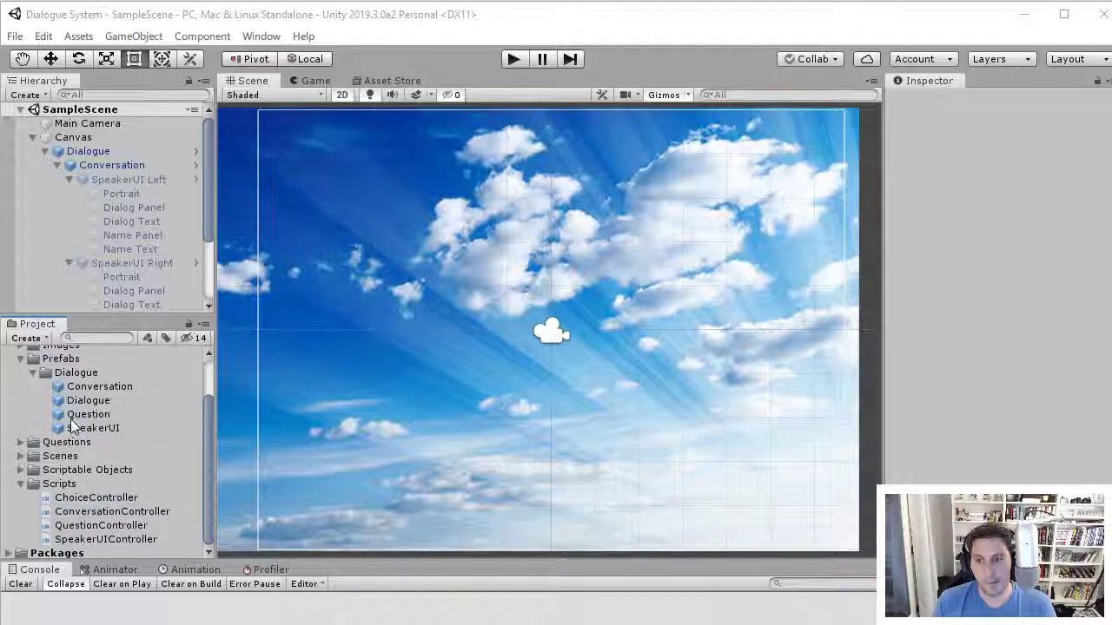
Collapse SpeakerUI Left and SpeakerUI Right while dragging the SpeakerUI prefab over the Hierarchy
{"action": "mouse_move", "coordinate": [73, 425]}
{"action": "left_mouse_down"}
{"action": "mouse_move", "coordinate": [112, 277]}
{"action": "mouse_move", "coordinate": [192, 158]}
{"action": "mouse_move", "coordinate": [208, 196]}
{"action": "mouse_move", "coordinate": [88, 161]}
{"action": "left_mouse_up"}
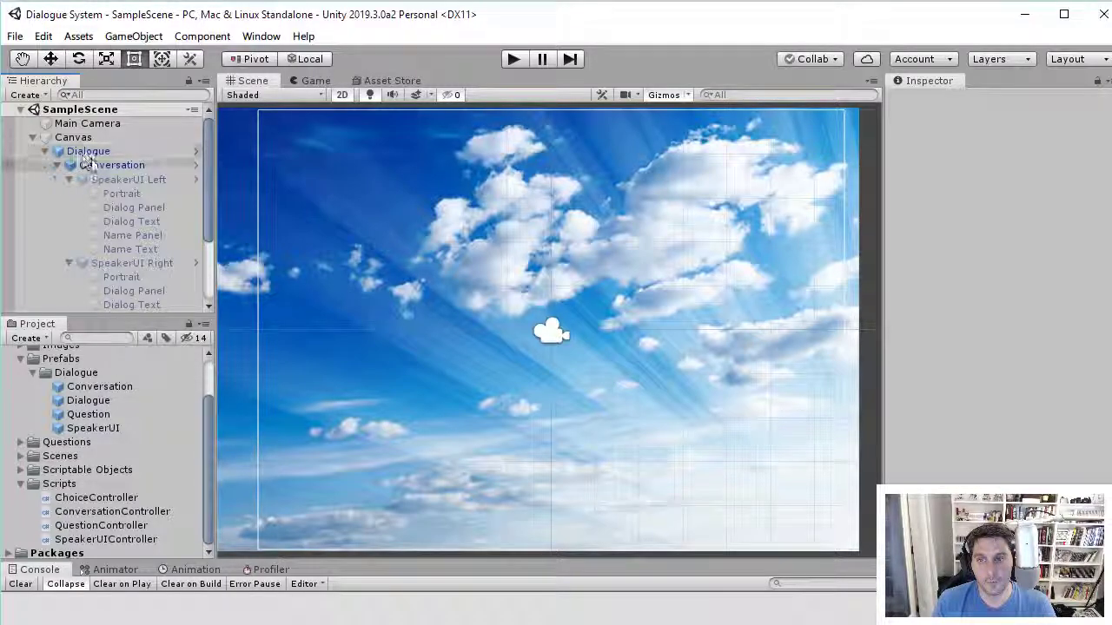
{"action": "left_click_drag", "start_coordinate": [89, 162], "coordinate": [65, 180]}
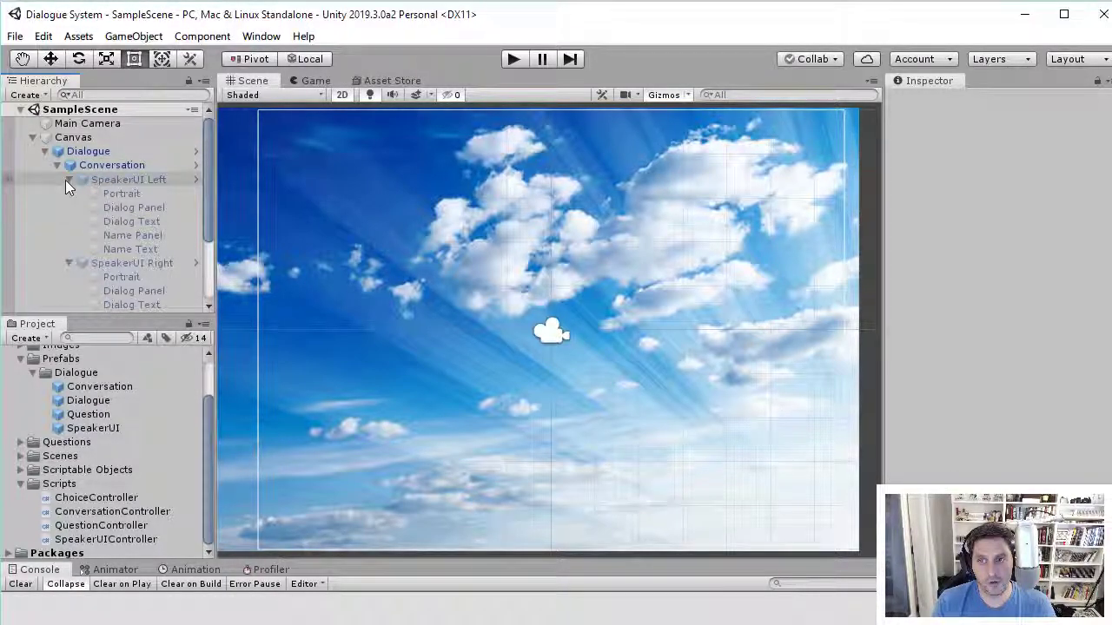
{"action": "left_click", "coordinate": [65, 180]}
{"action": "left_click", "coordinate": [70, 192]}
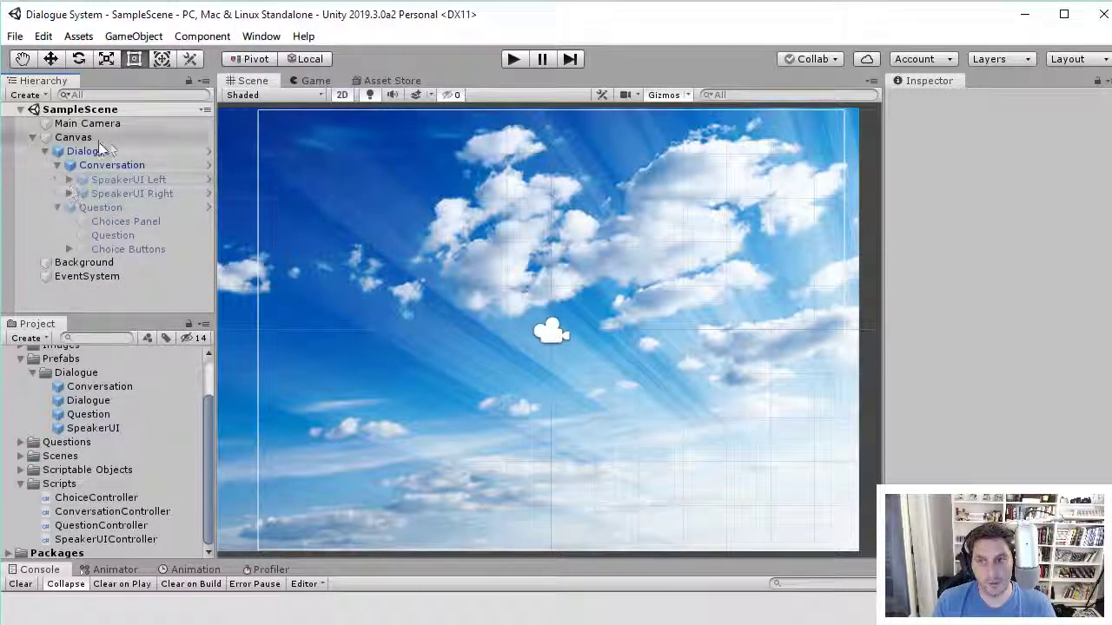
Drag SpeakerUI Left within the Hierarchy to reorder it relative to SpeakerUI Right
{"action": "mouse_move", "coordinate": [109, 152]}
{"action": "left_mouse_down"}
{"action": "mouse_move", "coordinate": [100, 195]}
{"action": "mouse_move", "coordinate": [95, 152]}
{"action": "mouse_move", "coordinate": [98, 209]}
{"action": "left_mouse_up"}
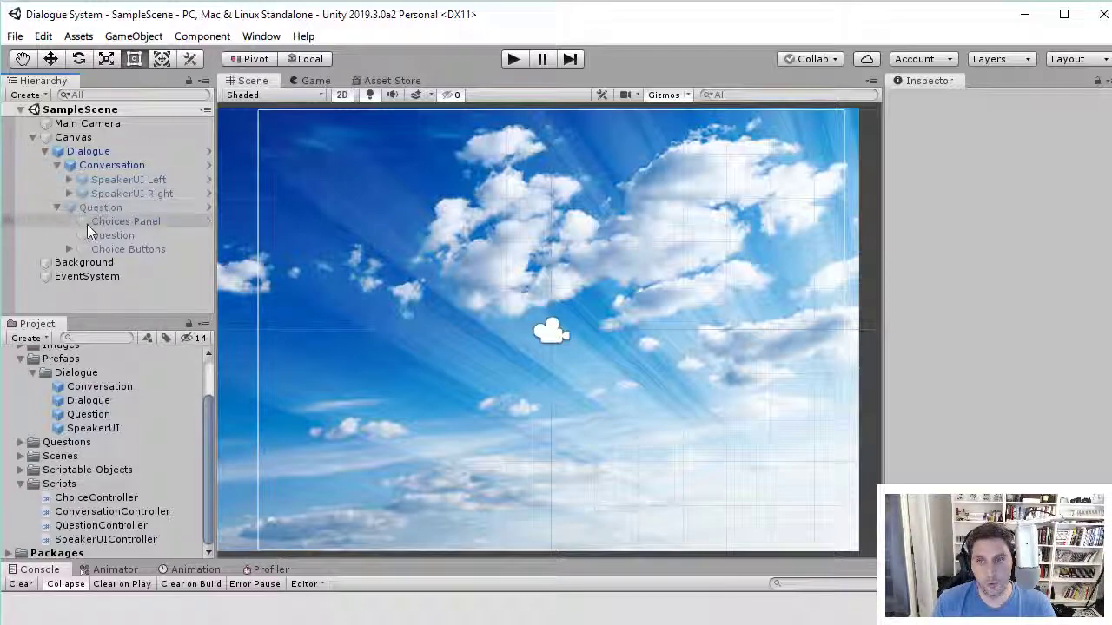
{"action": "mouse_move", "coordinate": [93, 205]}
{"action": "left_mouse_down"}
{"action": "mouse_move", "coordinate": [66, 207]}
{"action": "mouse_move", "coordinate": [79, 182]}
{"action": "left_mouse_up"}
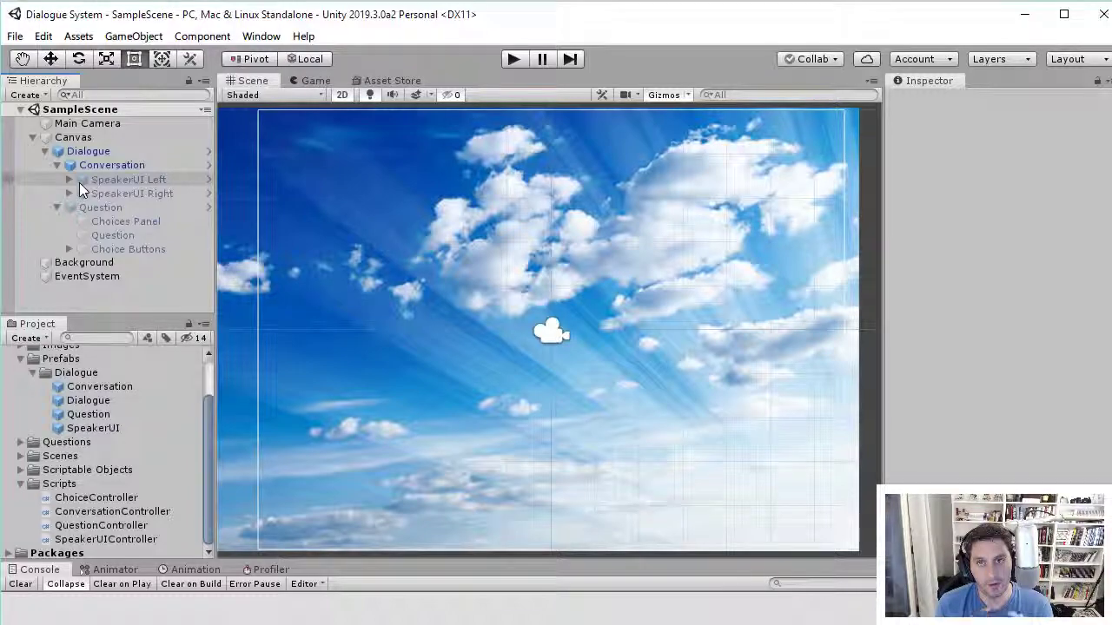
{"action": "left_click_drag", "start_coordinate": [79, 182], "coordinate": [113, 182]}
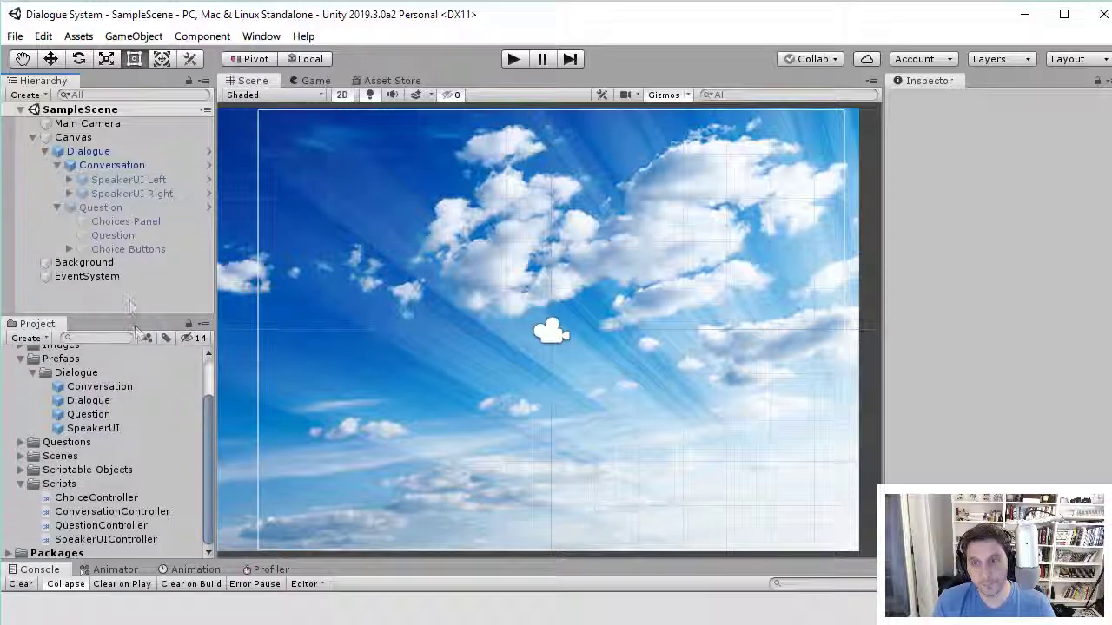
{"action": "left_click_drag", "start_coordinate": [113, 182], "coordinate": [98, 142]}
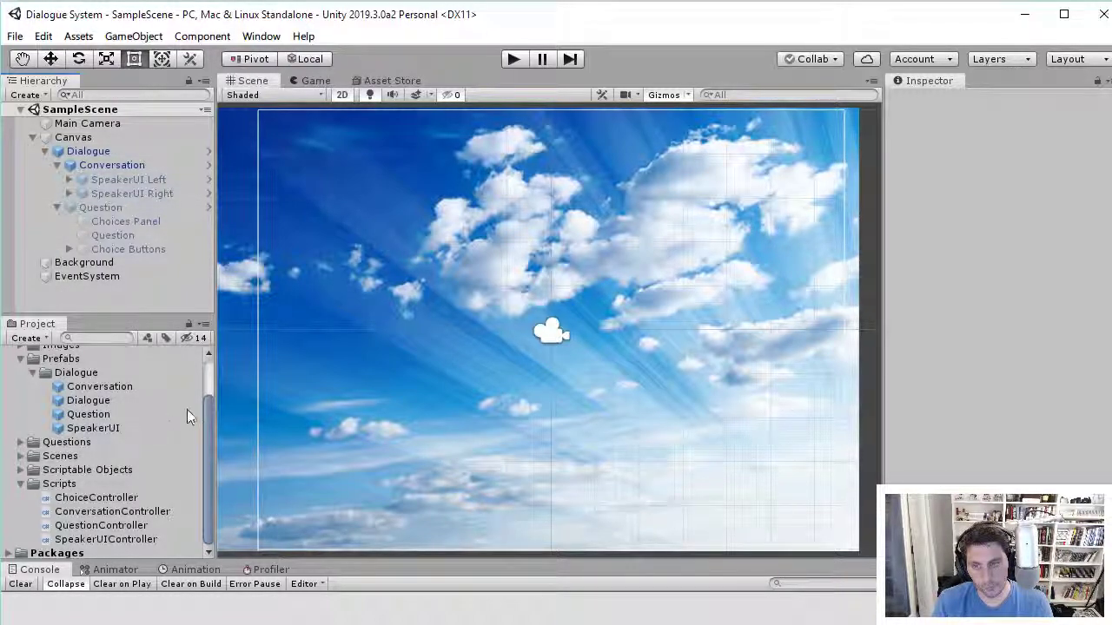
{"action": "left_click_drag", "start_coordinate": [206, 406], "coordinate": [208, 371]}
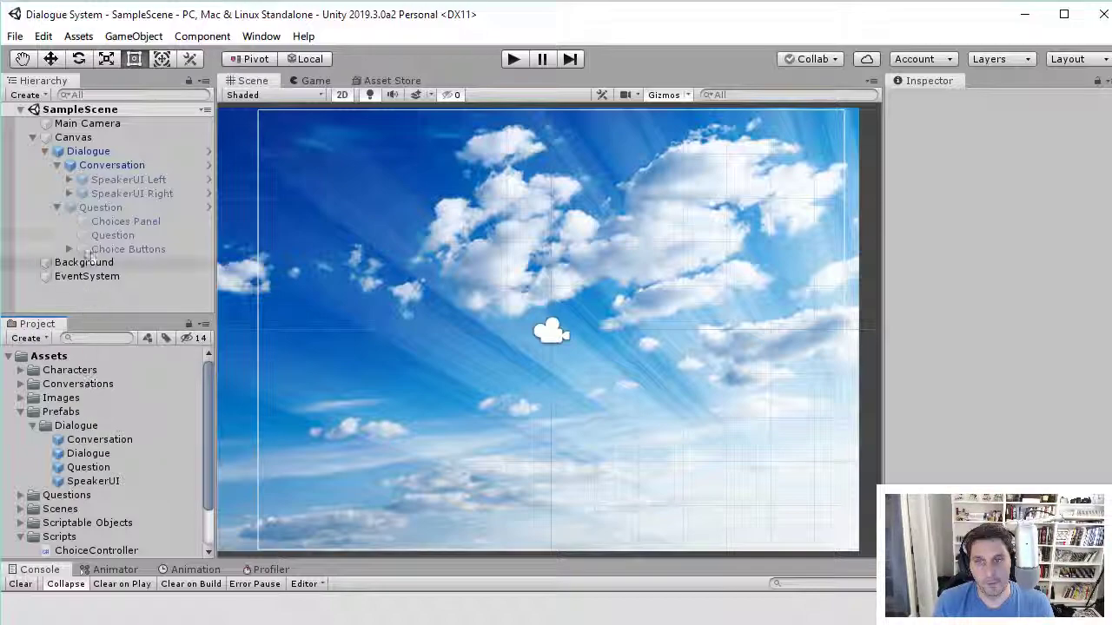
Hover the Dialogue prefab over Conversation and Question in the Hierarchy without dropping it
{"action": "left_click_drag", "start_coordinate": [78, 447], "coordinate": [94, 169]}
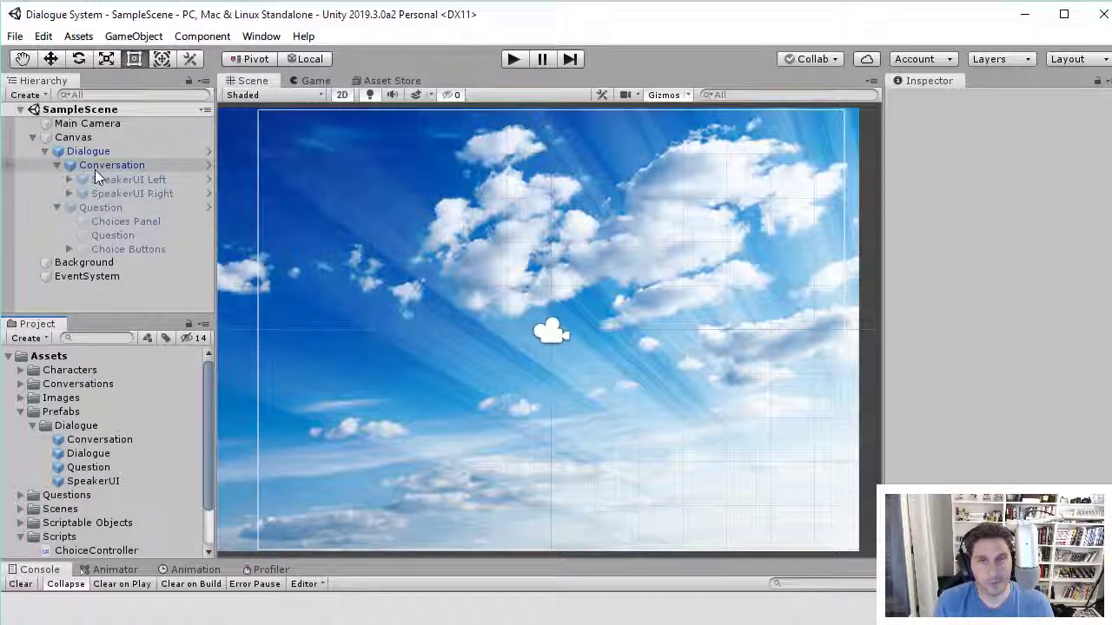
{"action": "left_click_drag", "start_coordinate": [94, 169], "coordinate": [118, 165]}
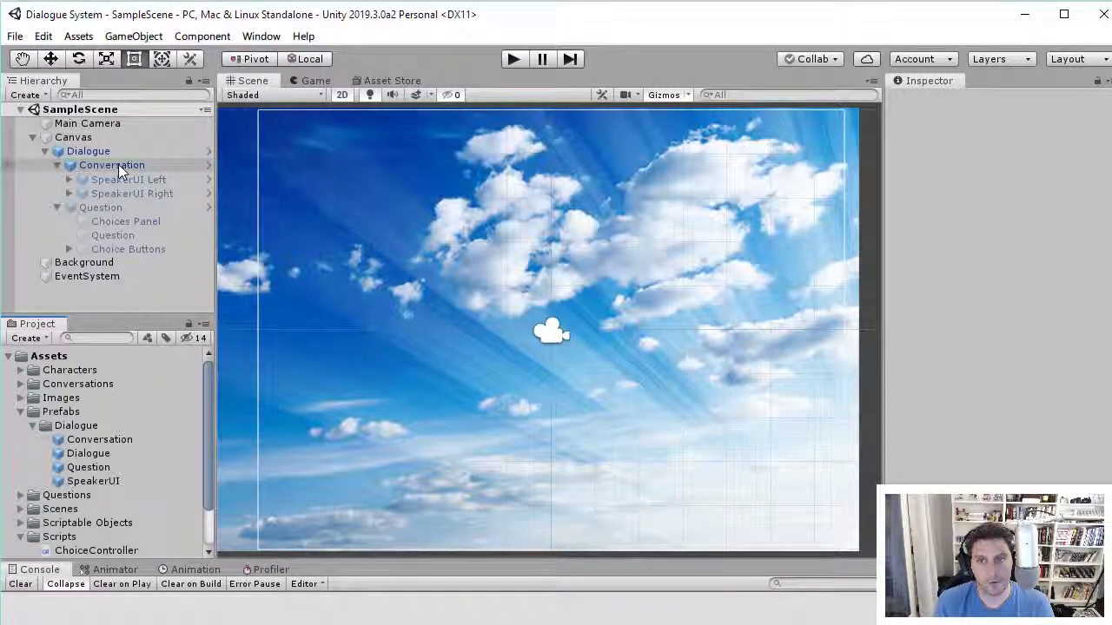
{"action": "mouse_move", "coordinate": [118, 164]}
{"action": "left_mouse_down"}
{"action": "mouse_move", "coordinate": [112, 204]}
{"action": "mouse_move", "coordinate": [116, 171]}
{"action": "left_mouse_up"}
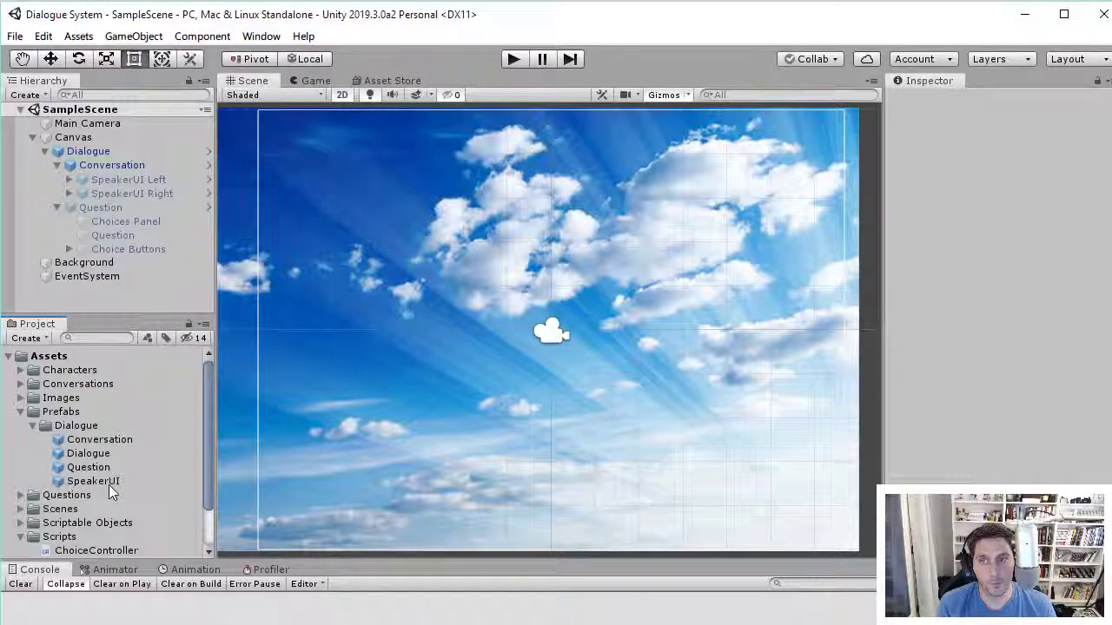
Inspect SpeakerUI Right's Portrait, Dialog Panel, Dialog Text, Name Panel and Name Text, then collapse it
{"action": "left_click", "coordinate": [68, 194]}
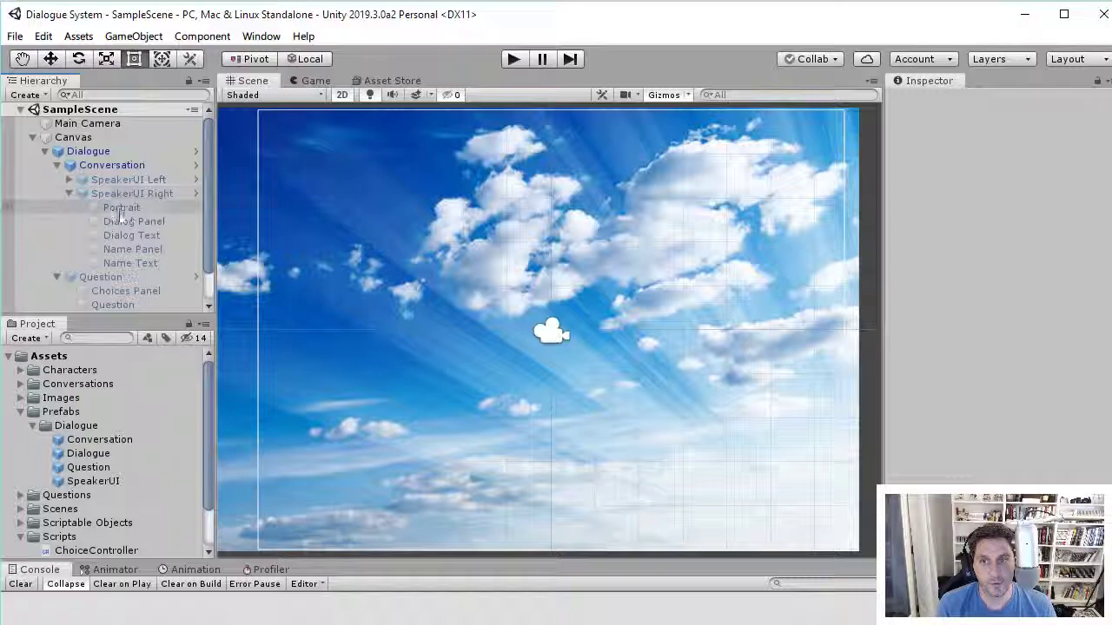
{"action": "left_click", "coordinate": [132, 211]}
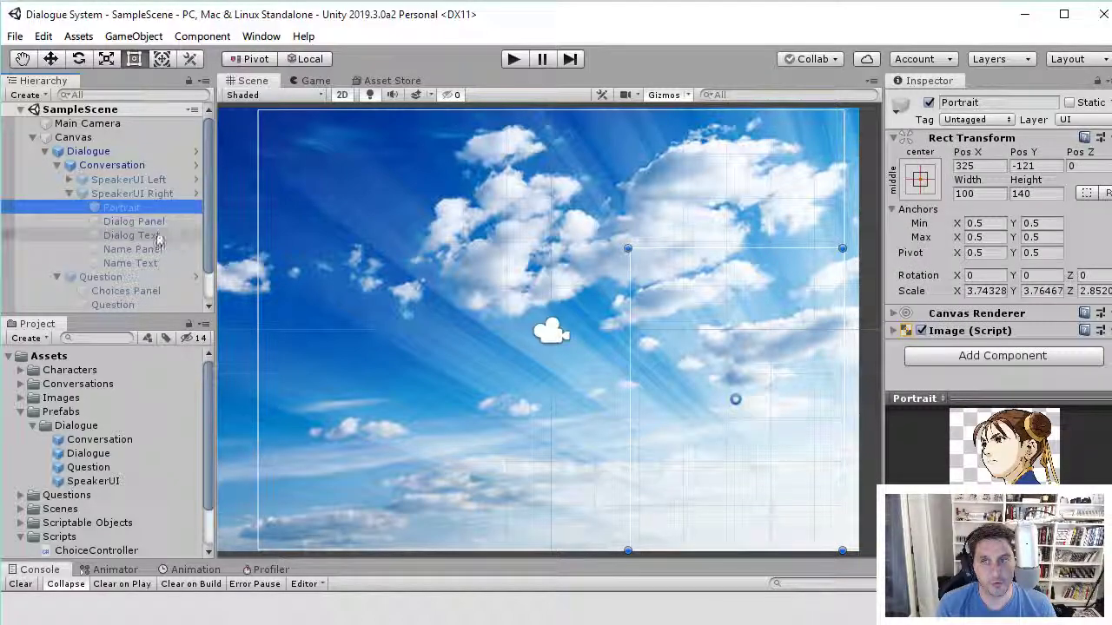
{"action": "left_click", "coordinate": [144, 221]}
{"action": "left_click", "coordinate": [146, 238]}
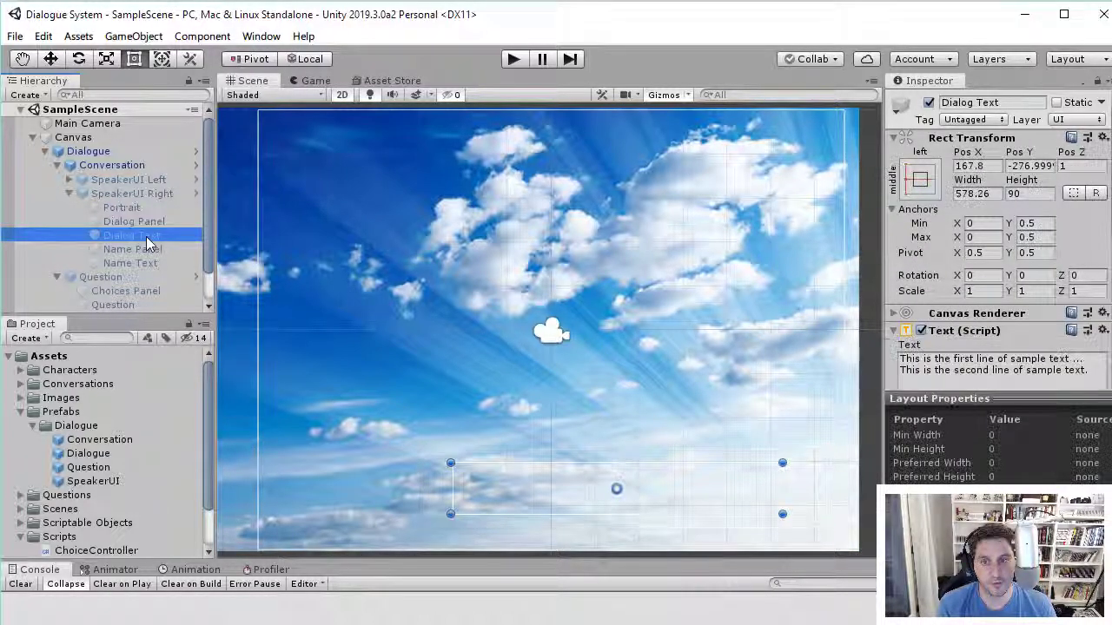
{"action": "left_click", "coordinate": [143, 250]}
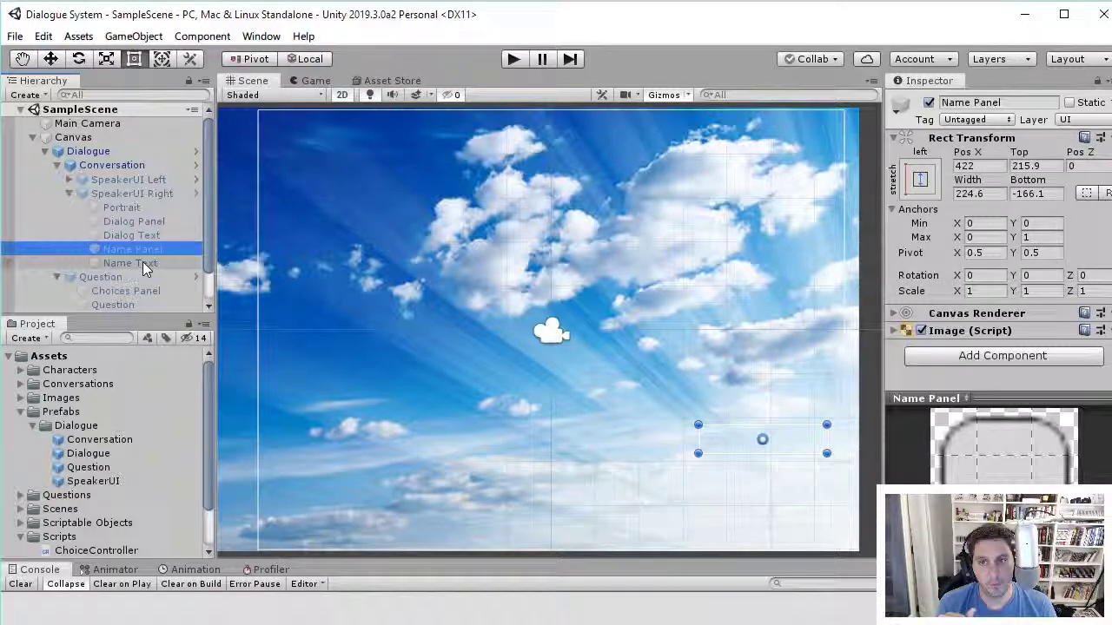
{"action": "left_click", "coordinate": [143, 261]}
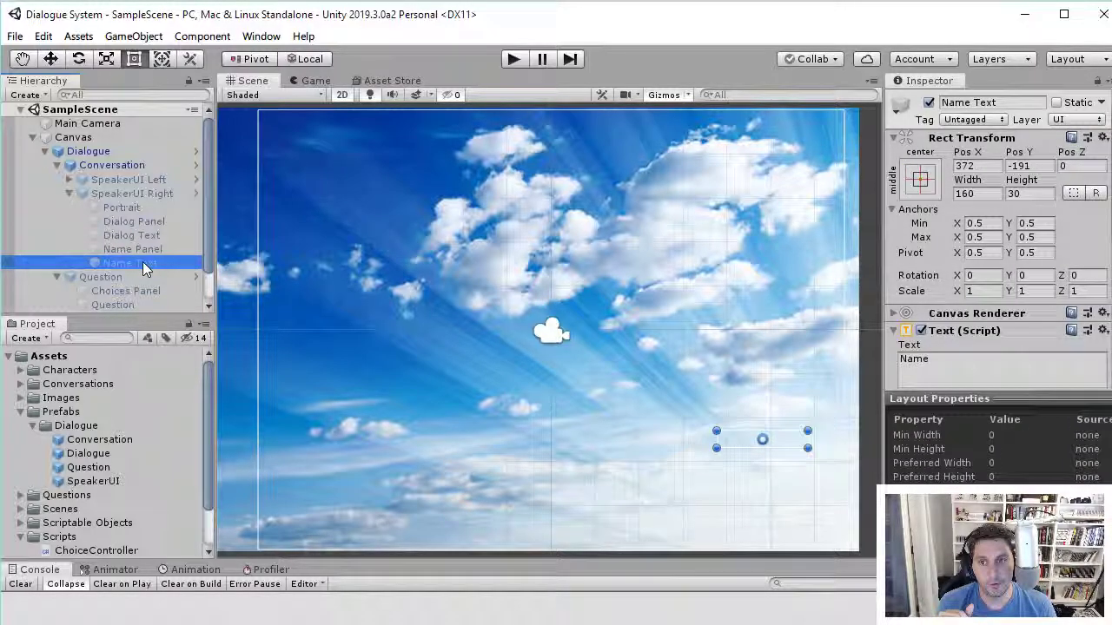
{"action": "left_click", "coordinate": [70, 194]}
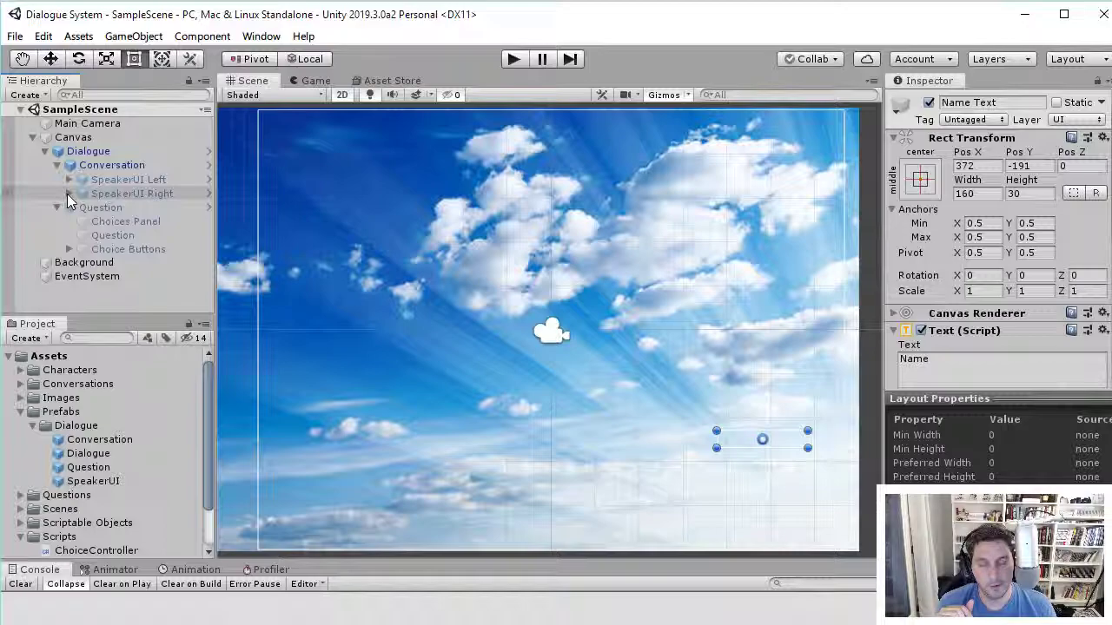